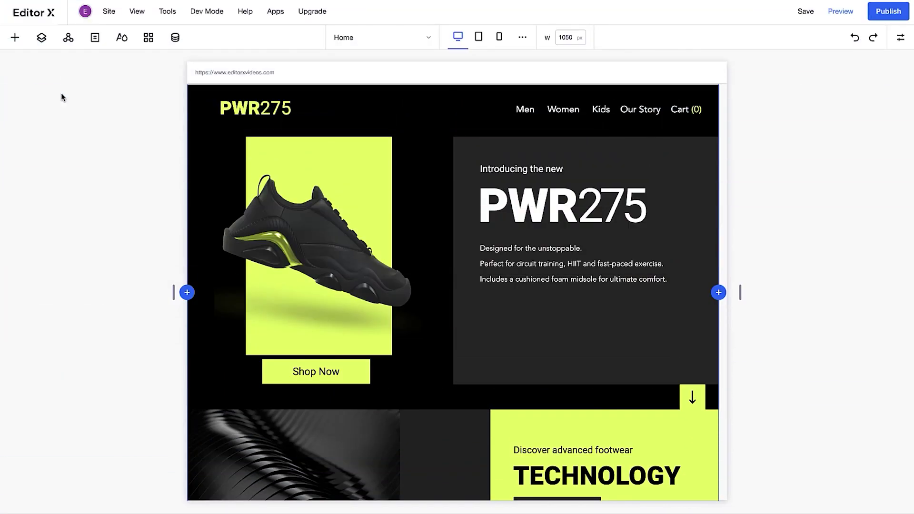
- Open the Layers panel to list the Home page's Header and two Sections
left_click(41, 38)
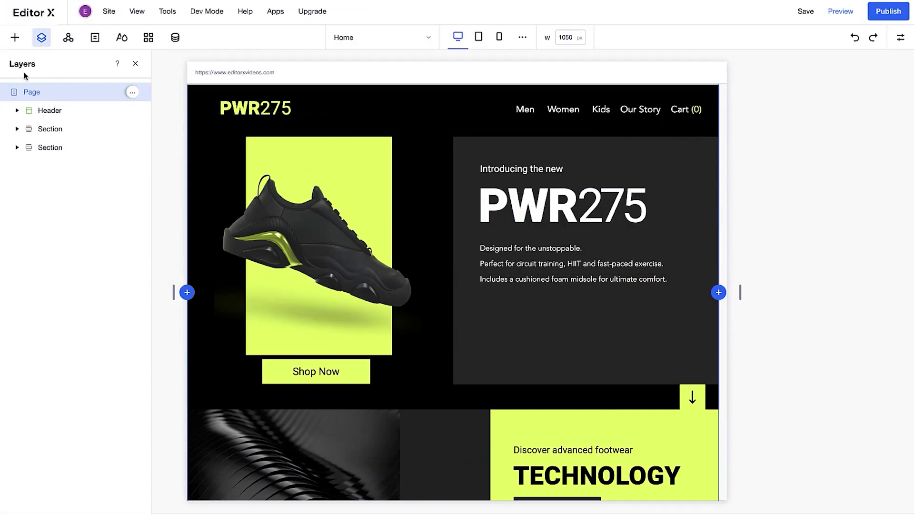
- Expand the Header, first Section and Container layers, then preview the tablet breakpoint
left_click(17, 110)
left_click(17, 184)
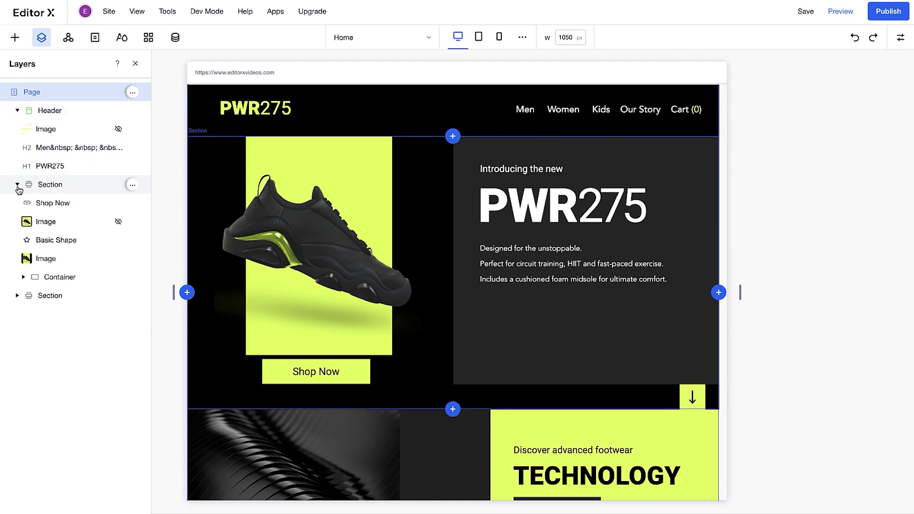
left_click(23, 277)
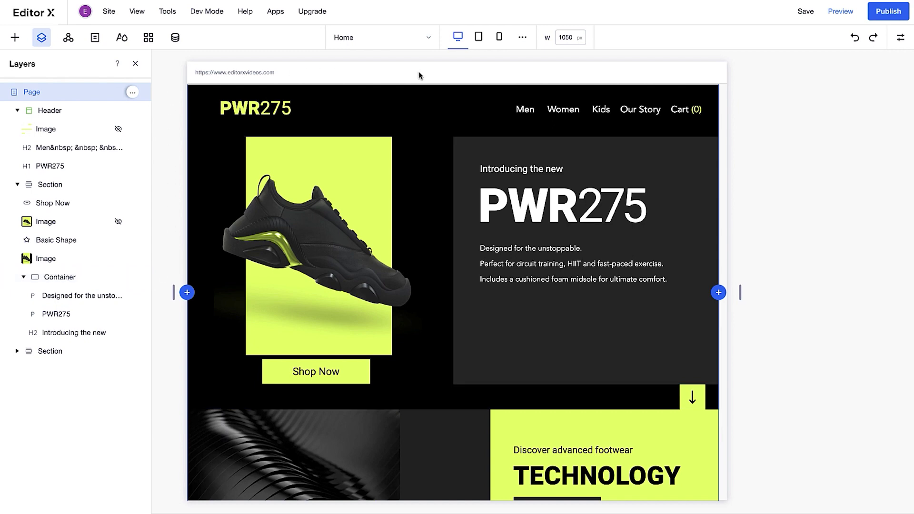
left_click(479, 37)
left_click(499, 39)
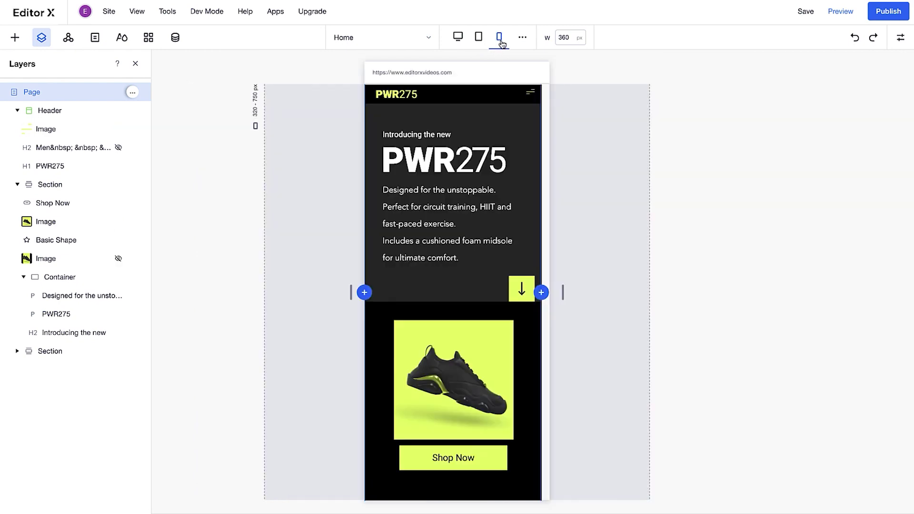
left_click(458, 38)
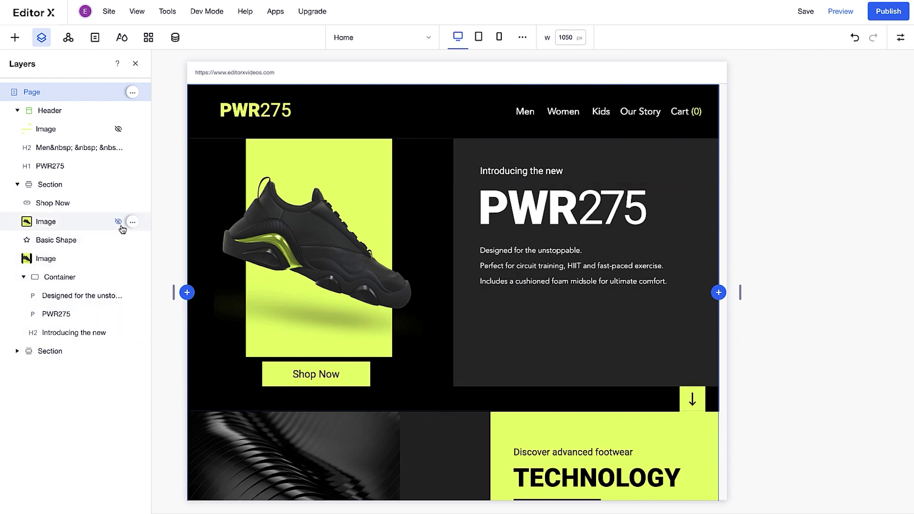
key("ctrl+z")
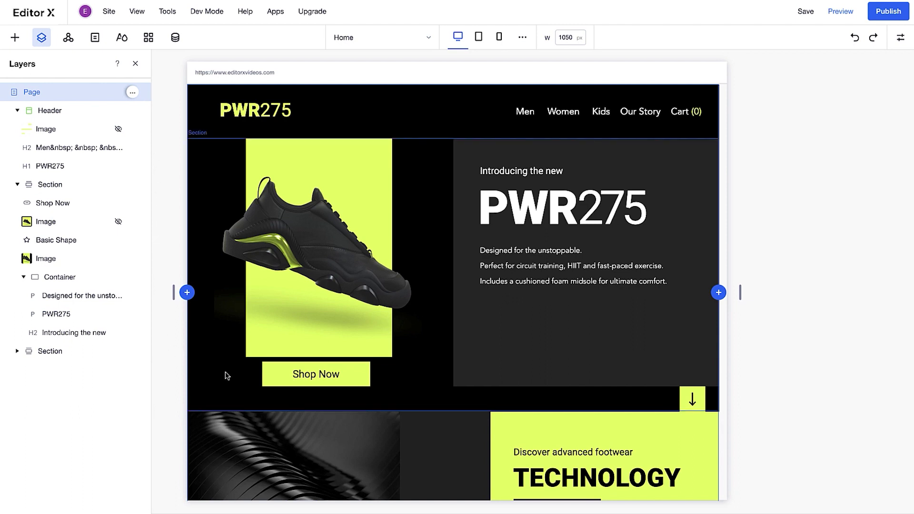
- Drag the Shop Now button into the dark text box below the PWR275 description
left_click_drag(277, 374, 494, 310)
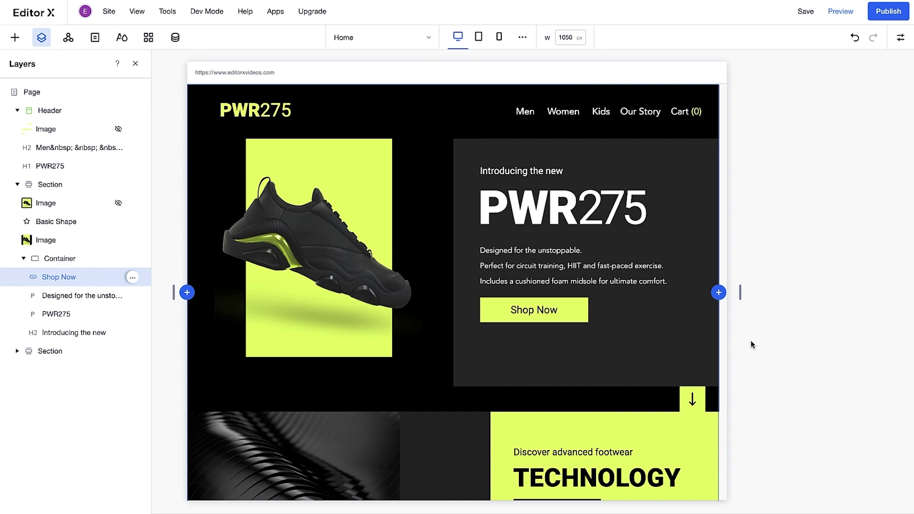
- Stack Shop Now, the description, PWR275 and 'Introducing the new' together, then expand the Stack
left_click(523, 313)
left_click(551, 259, "shift")
left_click(552, 219, "shift")
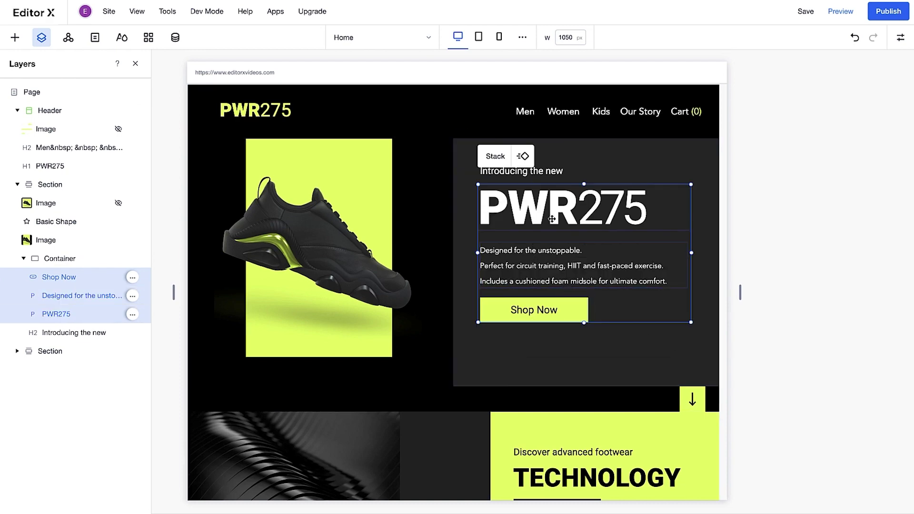
left_click(530, 173, "shift")
left_click(506, 142)
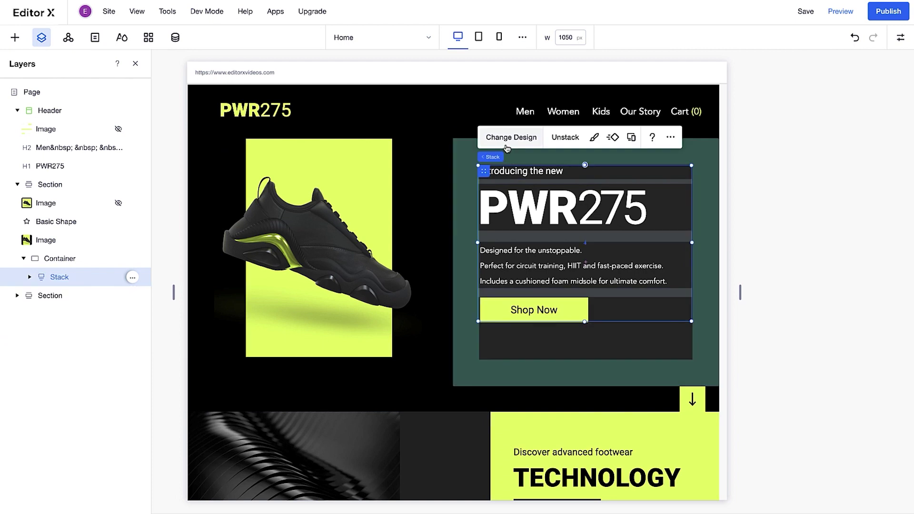
key("Escape")
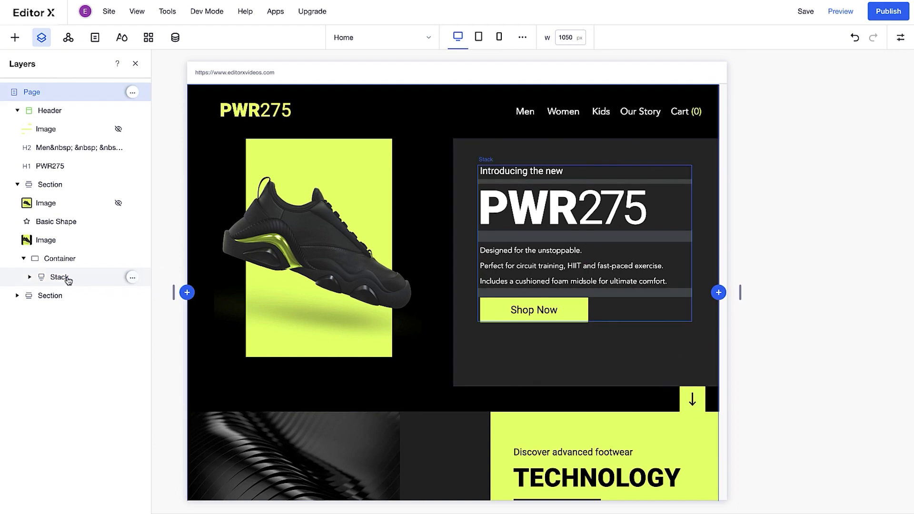
left_click(30, 279)
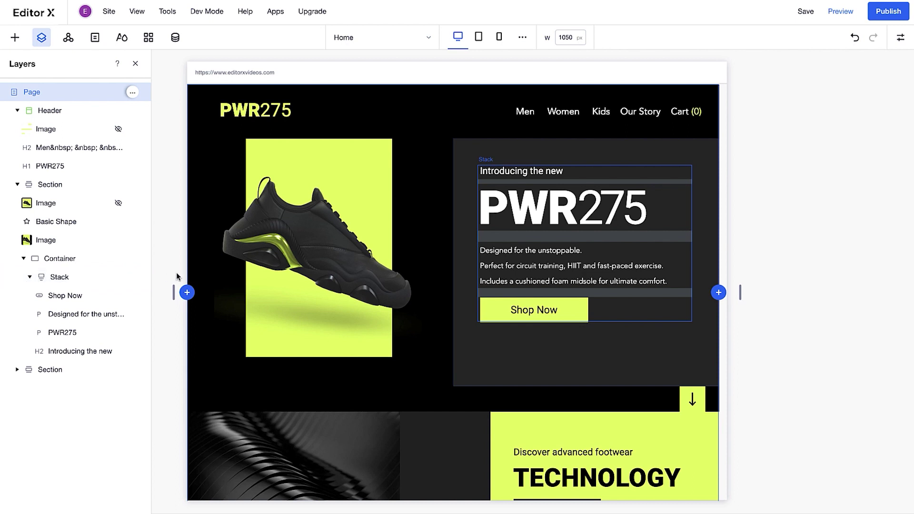
left_click(486, 235)
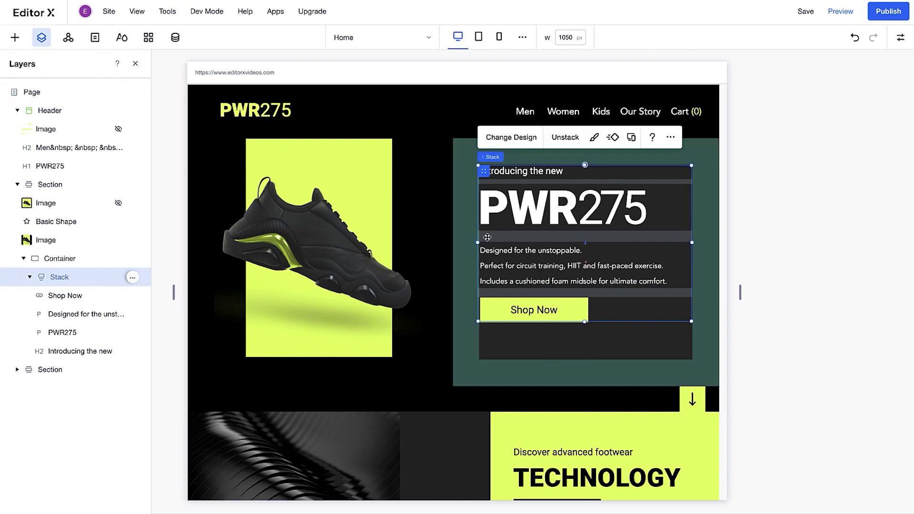
mouse_move(495, 162)
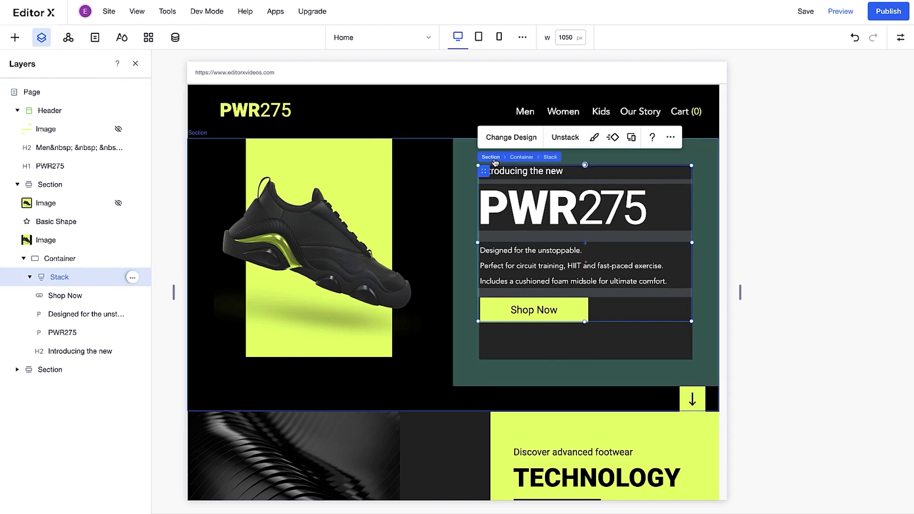
left_click(514, 157)
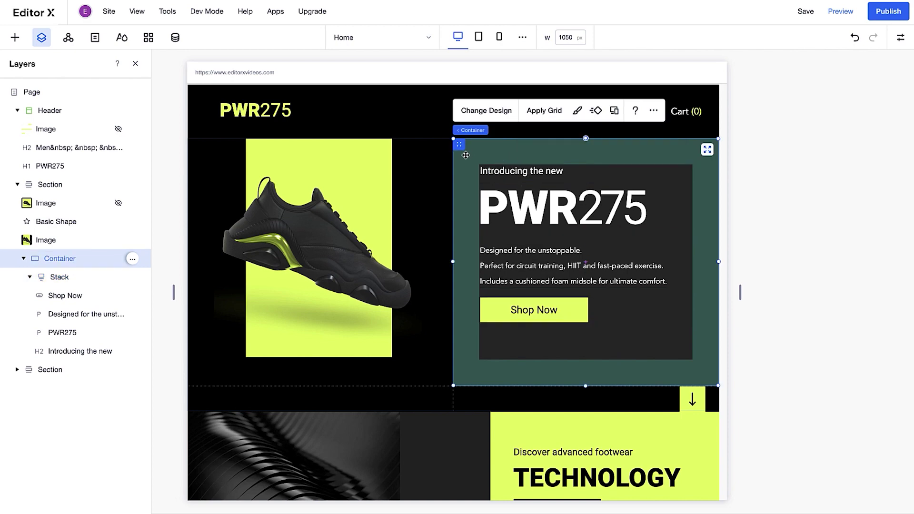
mouse_move(460, 148)
left_mouse_down()
mouse_move(532, 157)
mouse_move(516, 146)
mouse_move(430, 146)
mouse_move(461, 147)
left_mouse_up()
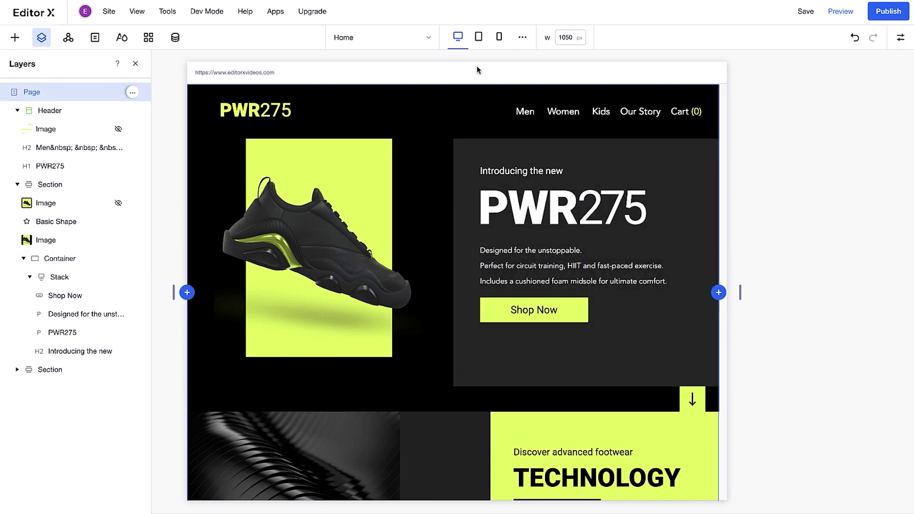
- At the tablet breakpoint, fill Shop Now mint green (#AEEFC5), then check the mobile layout
left_click(478, 38)
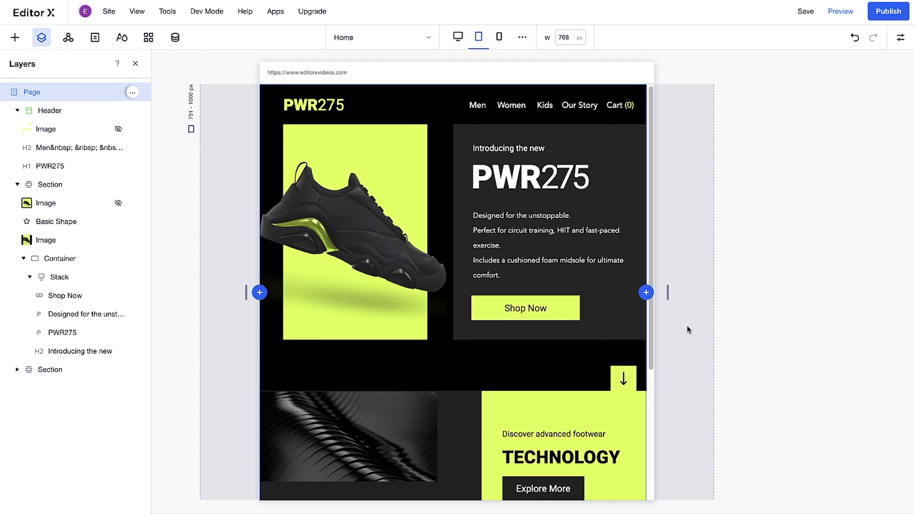
left_click(569, 309)
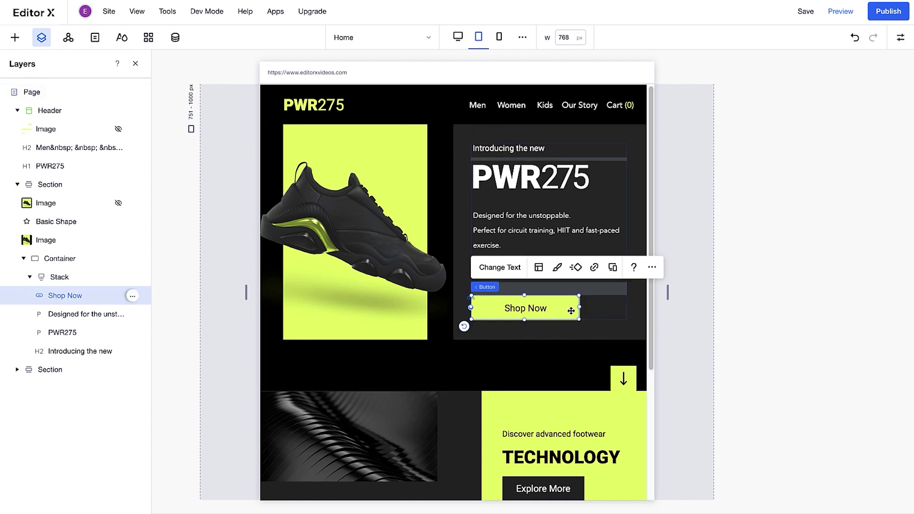
left_click(555, 270)
left_click(441, 303)
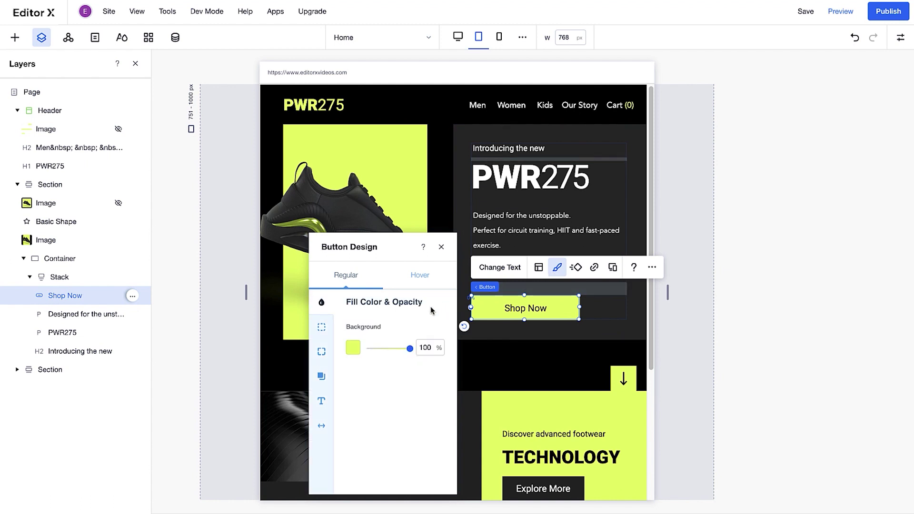
left_click(355, 348)
left_click(367, 490)
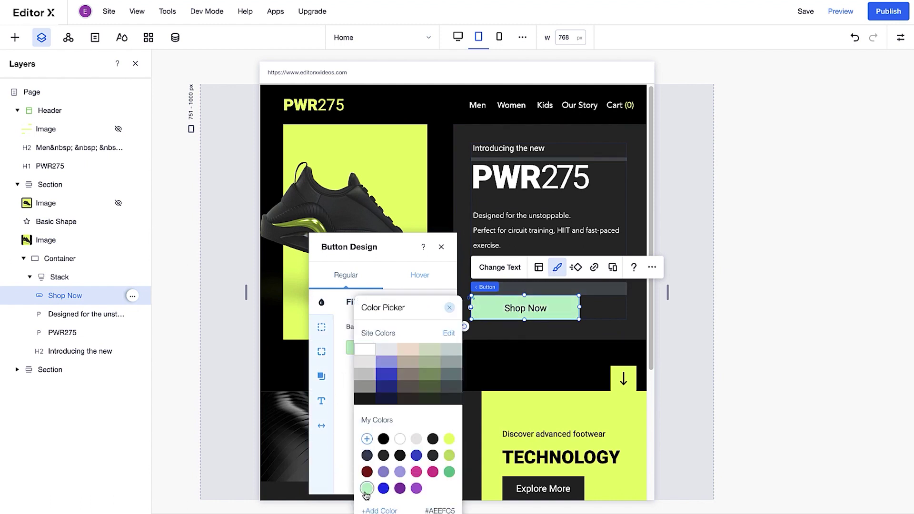
left_click(450, 310)
left_click(478, 74)
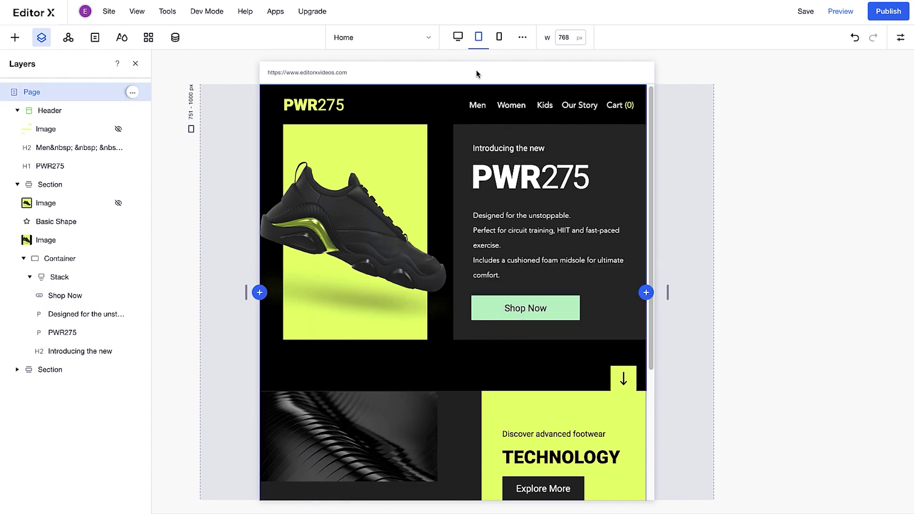
left_click(500, 43)
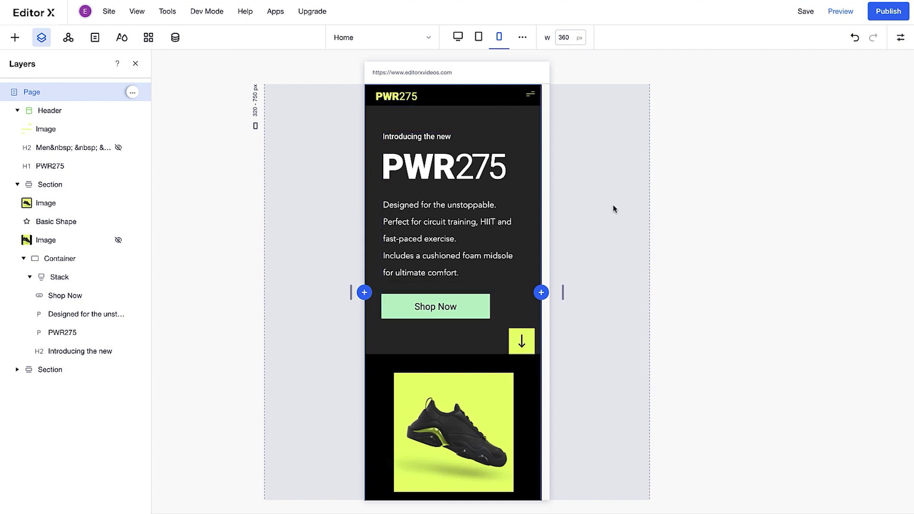
- At the mobile breakpoint, drag Shop Now out of the Stack to below the shoe image
left_click(457, 37)
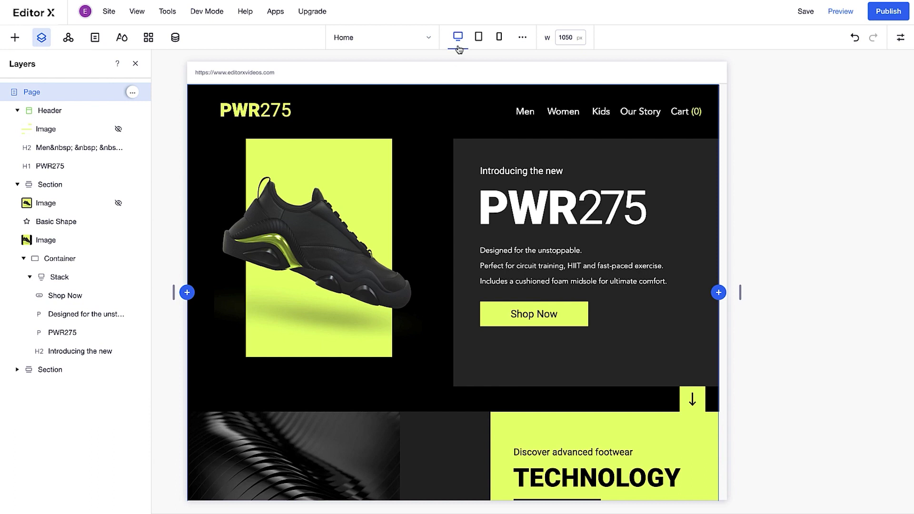
left_click(498, 38)
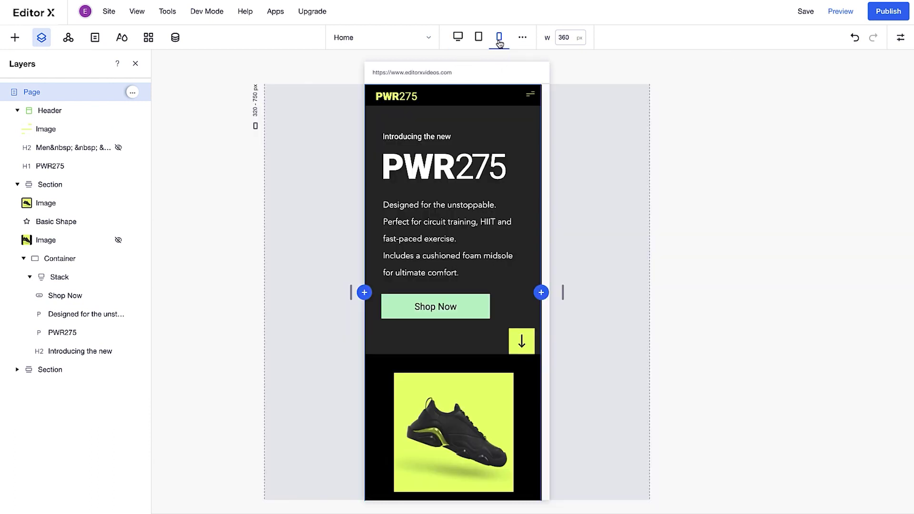
left_click_drag(473, 307, 481, 475)
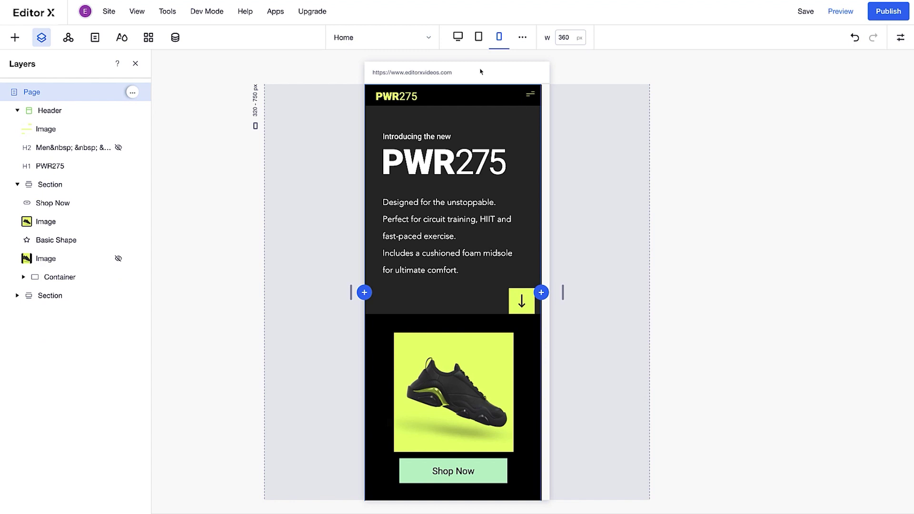
left_click(458, 37)
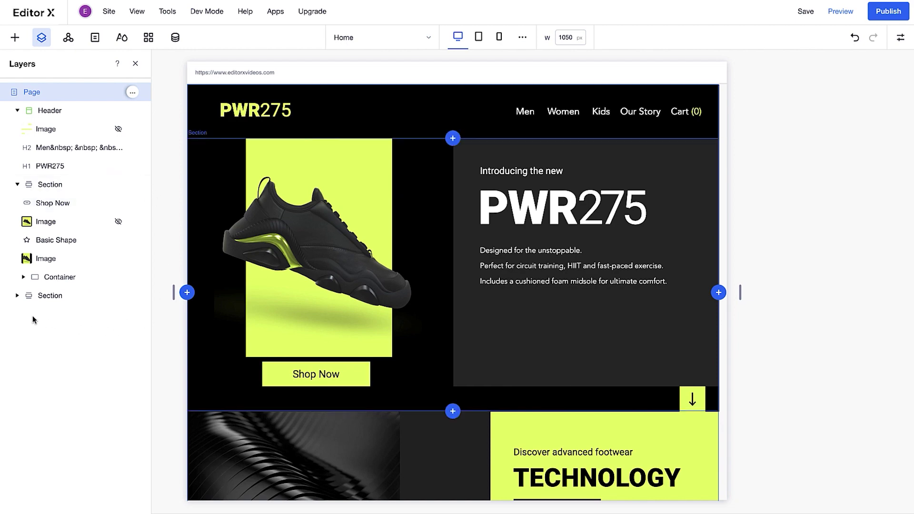
- Expand the second section's Layouter and both Item rows, then close the Layers panel
left_click(18, 297)
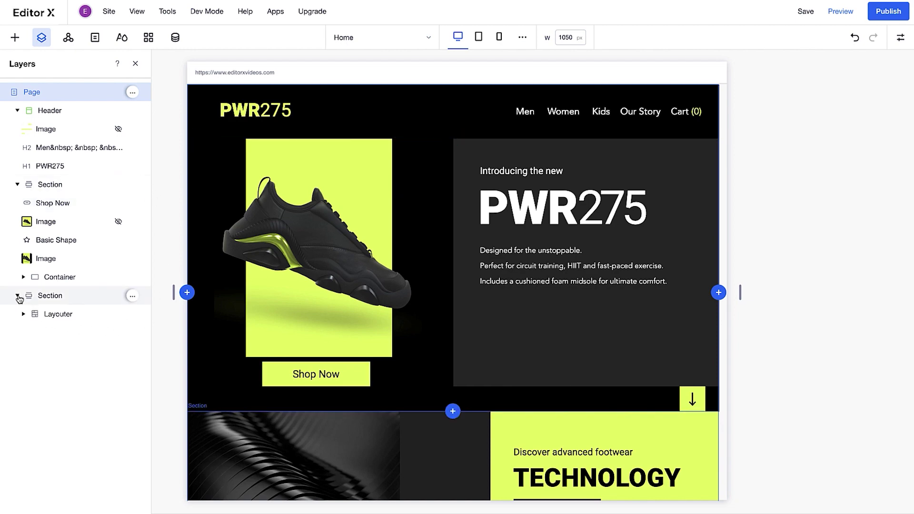
left_click(38, 316)
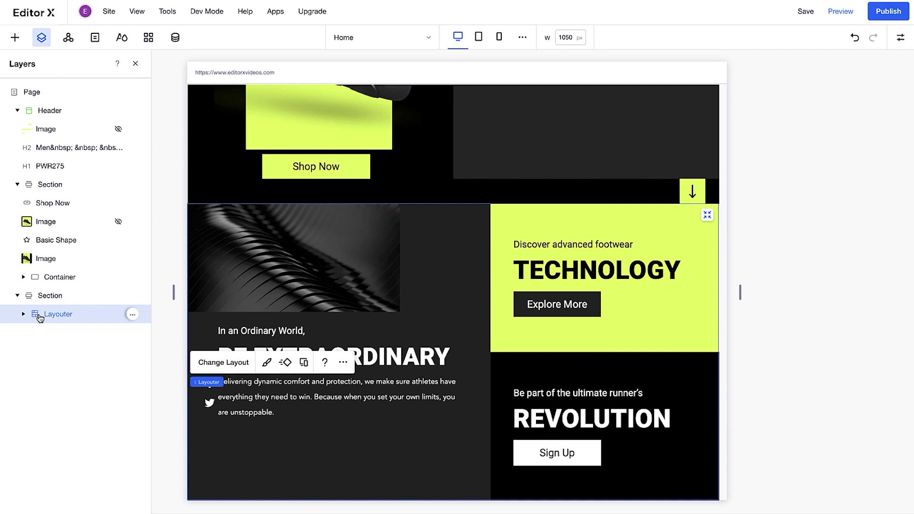
left_click(23, 314)
left_click(30, 333)
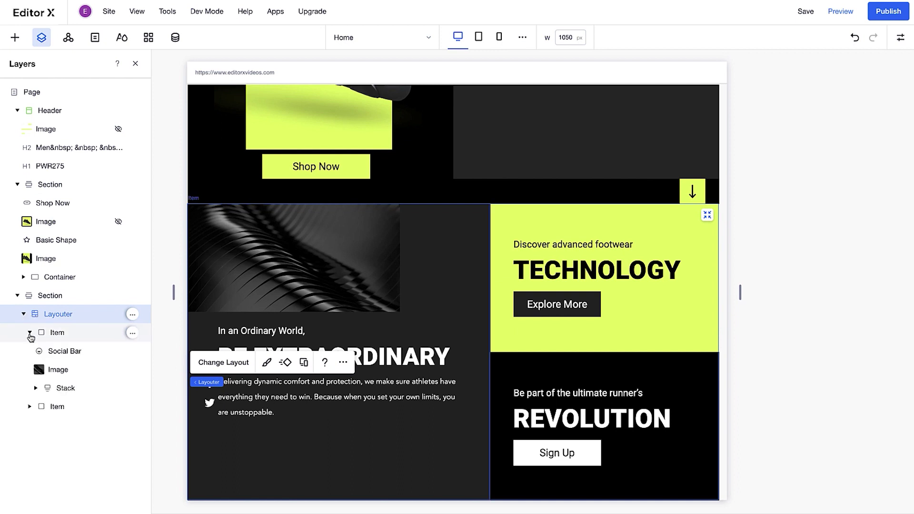
left_click(30, 407)
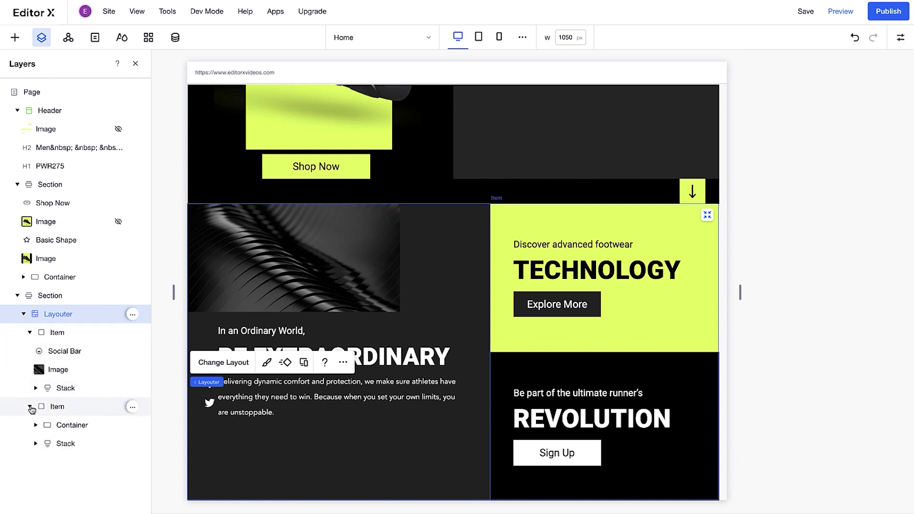
left_click(135, 63)
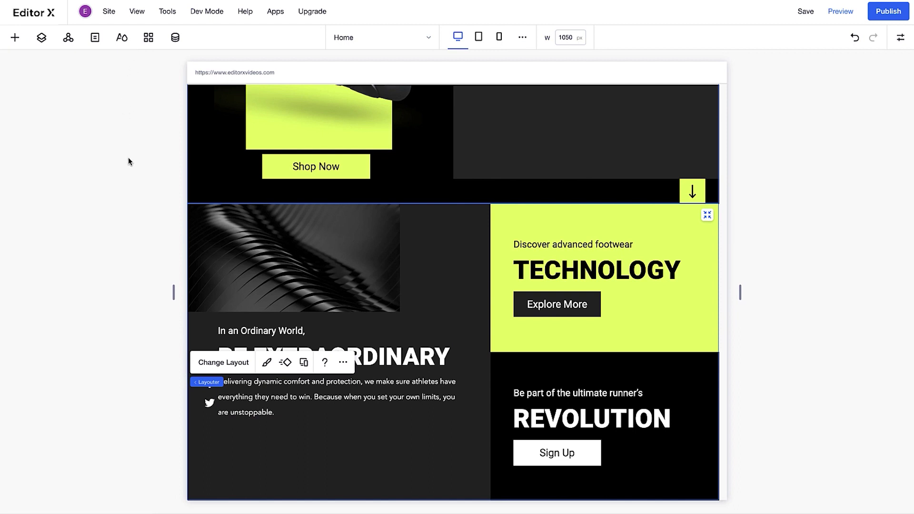
- In the Inspector, change the abstract wave image's width from 70 to 100%
left_click(205, 236)
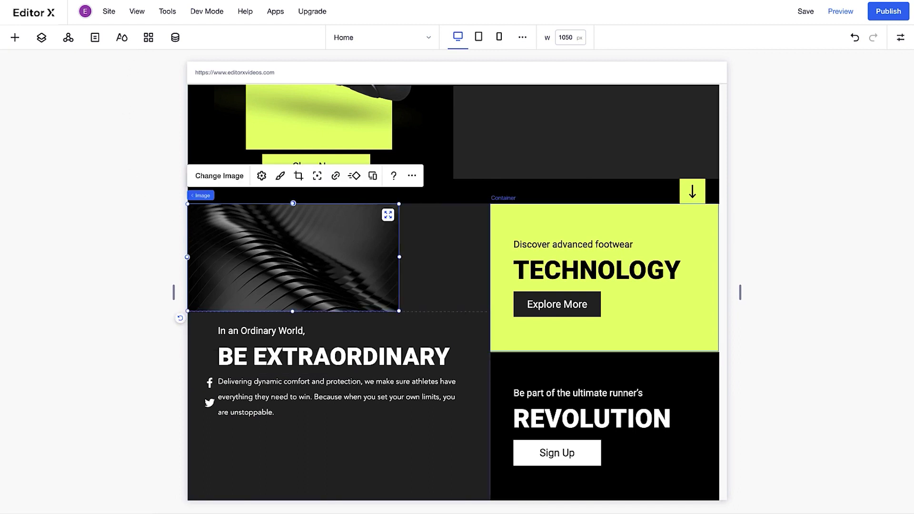
left_click(898, 38)
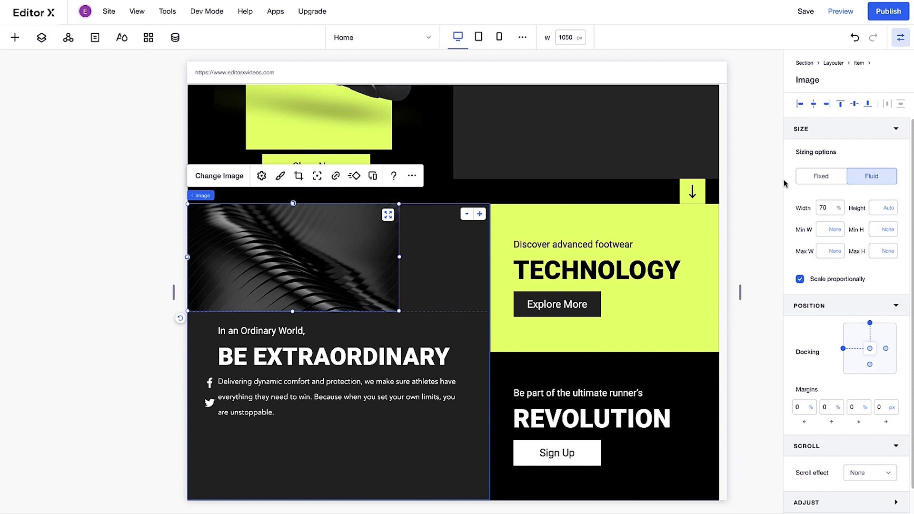
left_click(827, 205)
type("100")
key("Return")
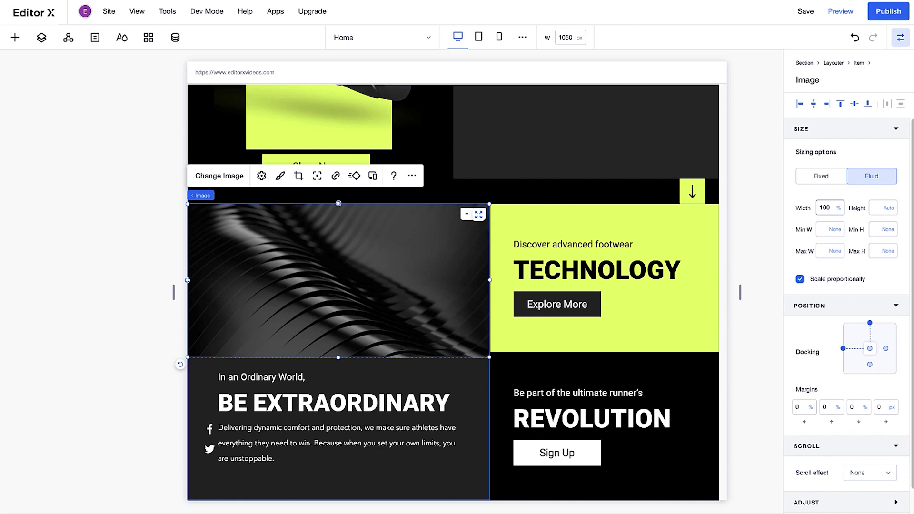
left_click(839, 208)
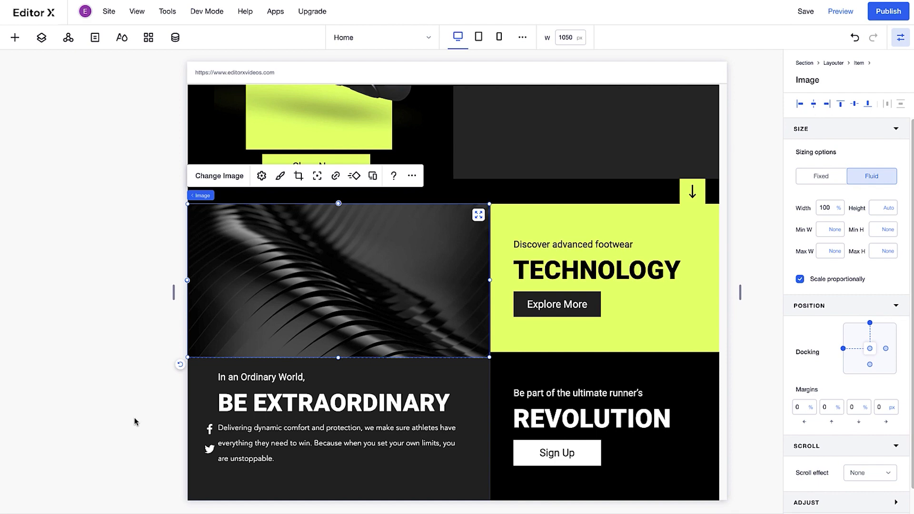
left_click(209, 438)
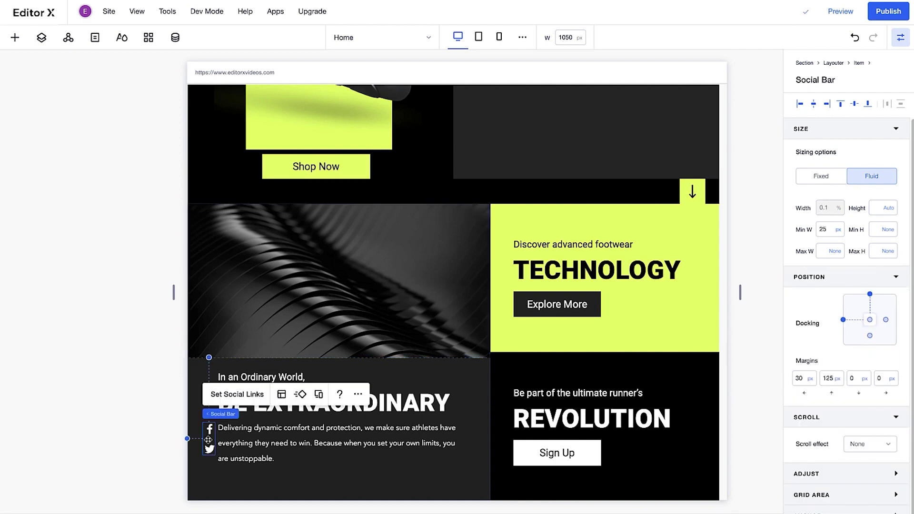
- Set the social bar's scroll effect to Fixed, then confirm its page-level position in Layers
left_click(857, 452)
left_click(848, 484)
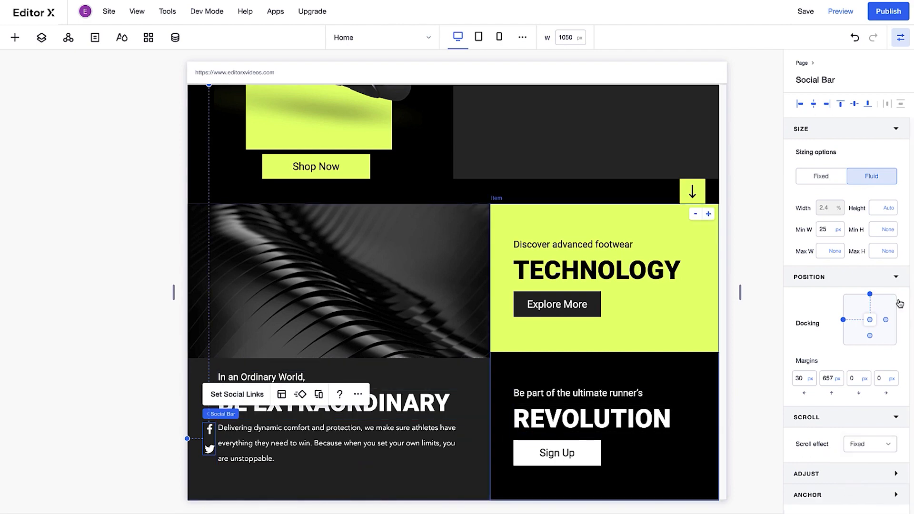
left_click(899, 38)
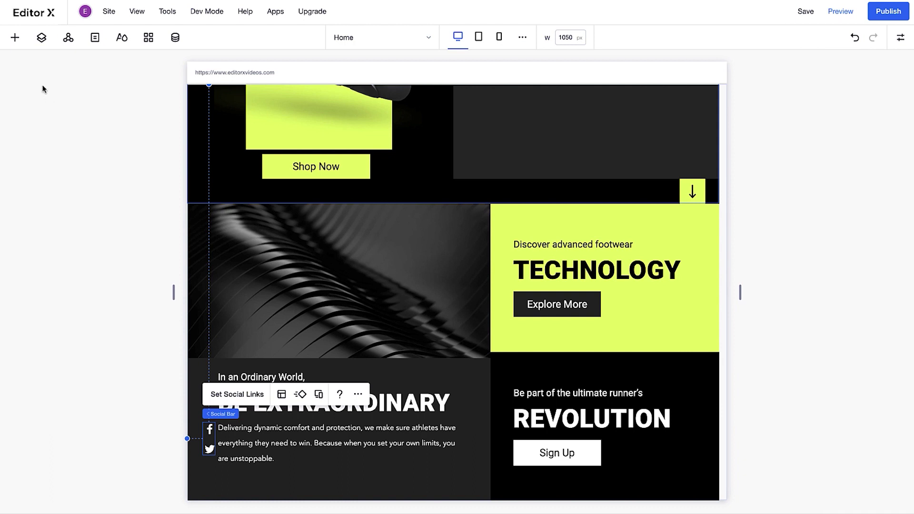
left_click(41, 37)
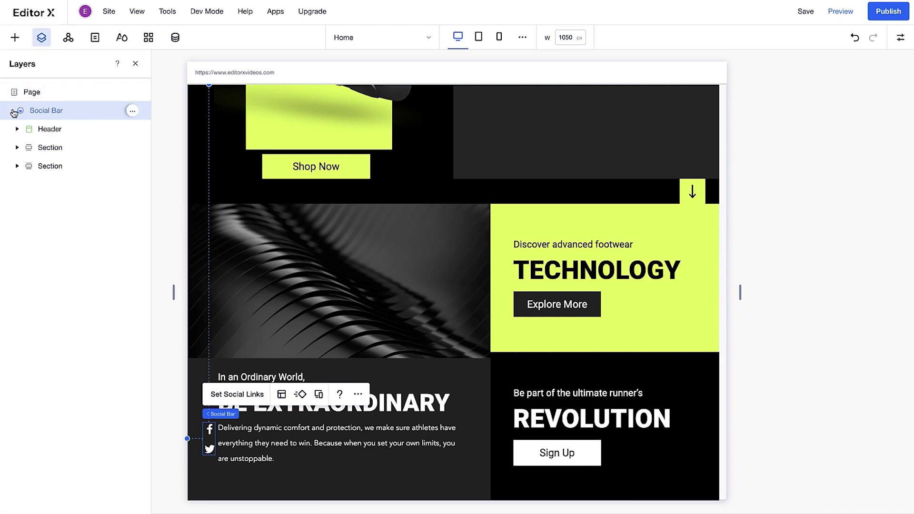
left_click(135, 63)
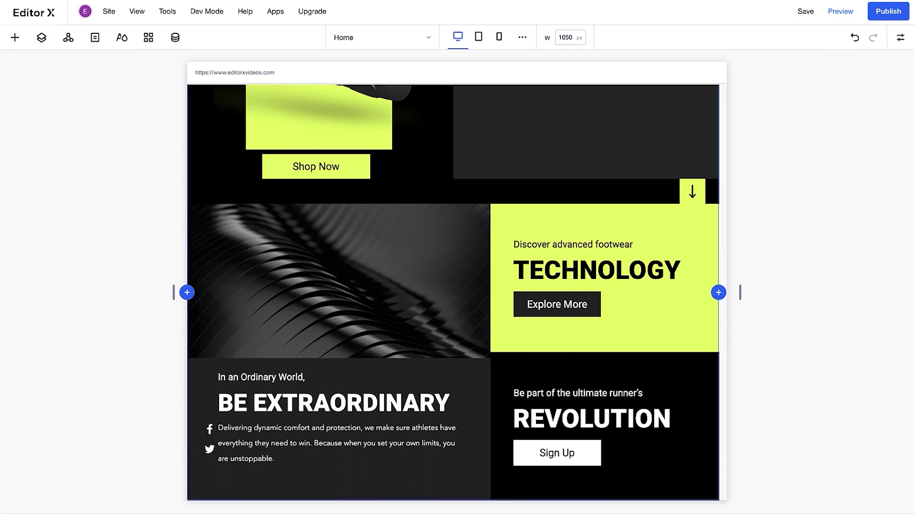
scroll(457, 293, "up", 5)
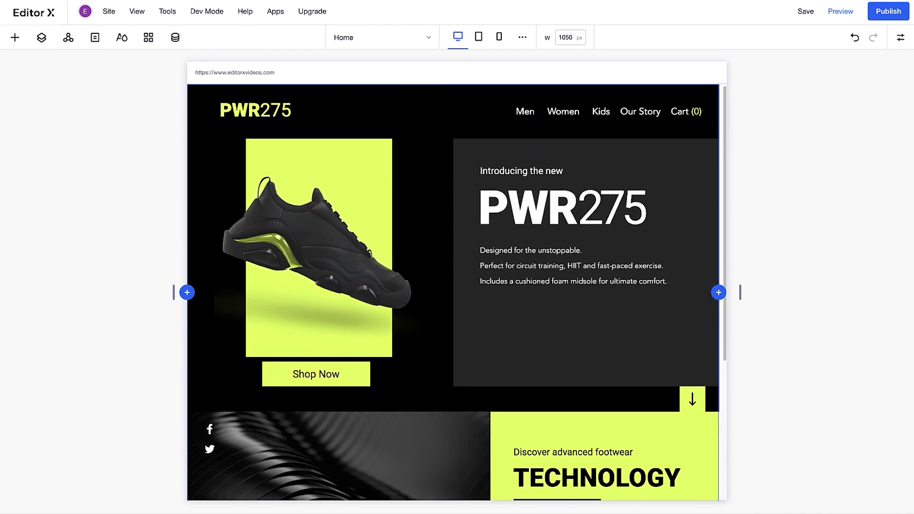
scroll(457, 293, "down", 4)
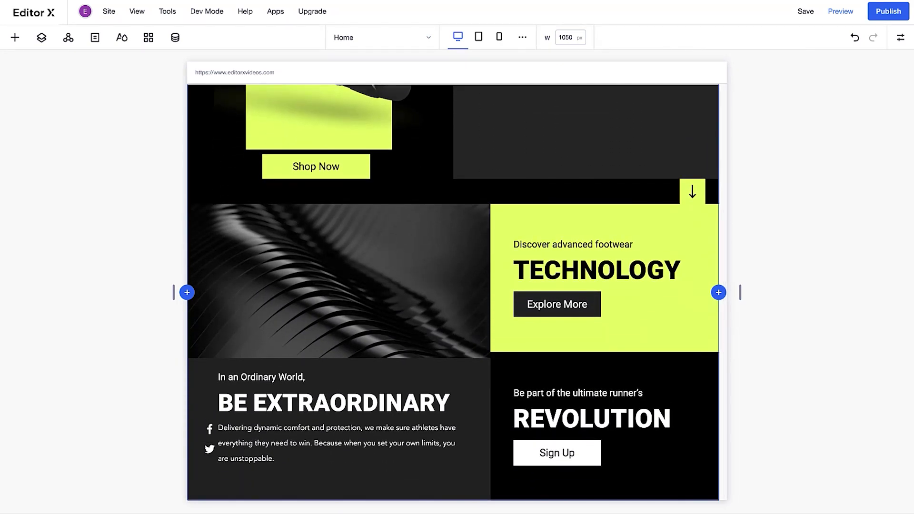
scroll(457, 293, "up", 5)
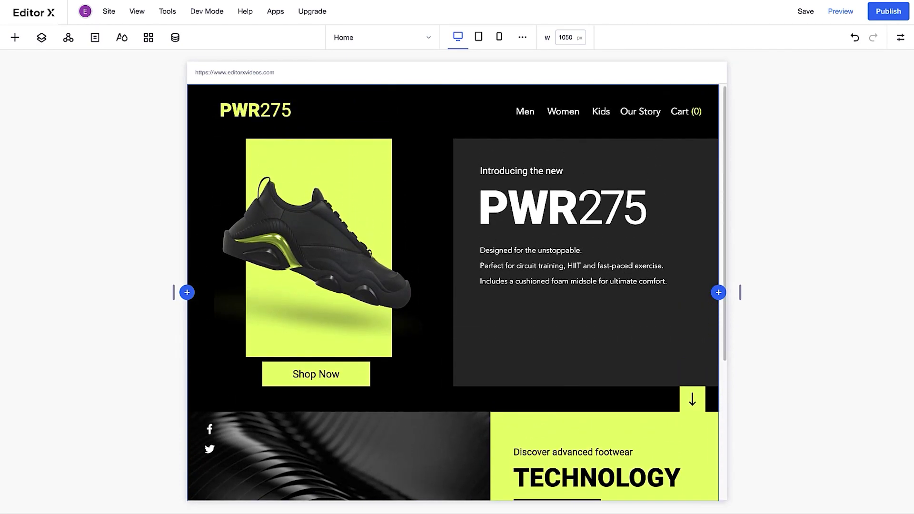